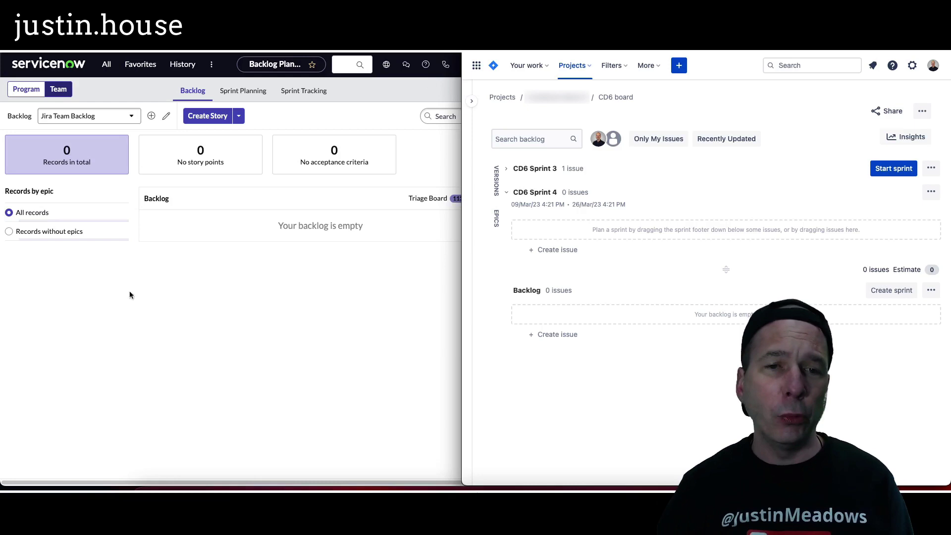
click(143, 294)
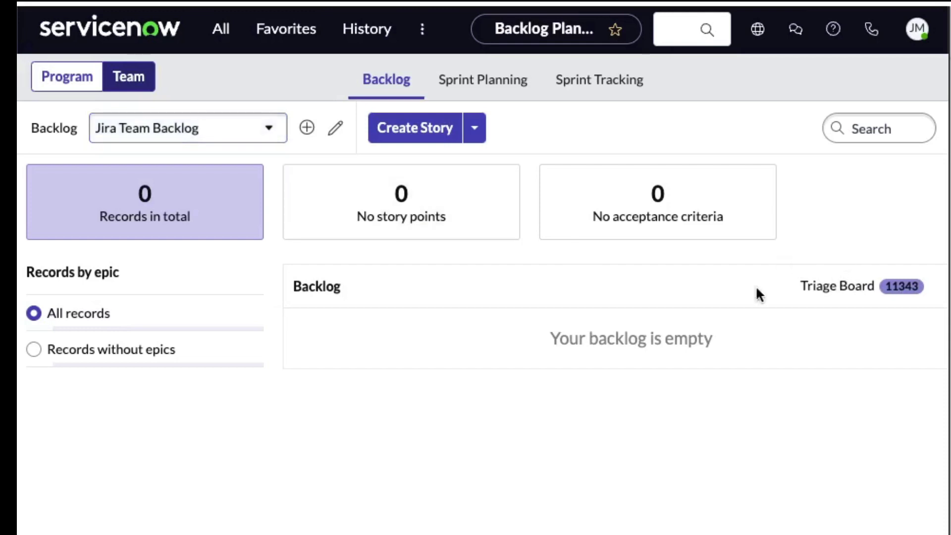
click(416, 131)
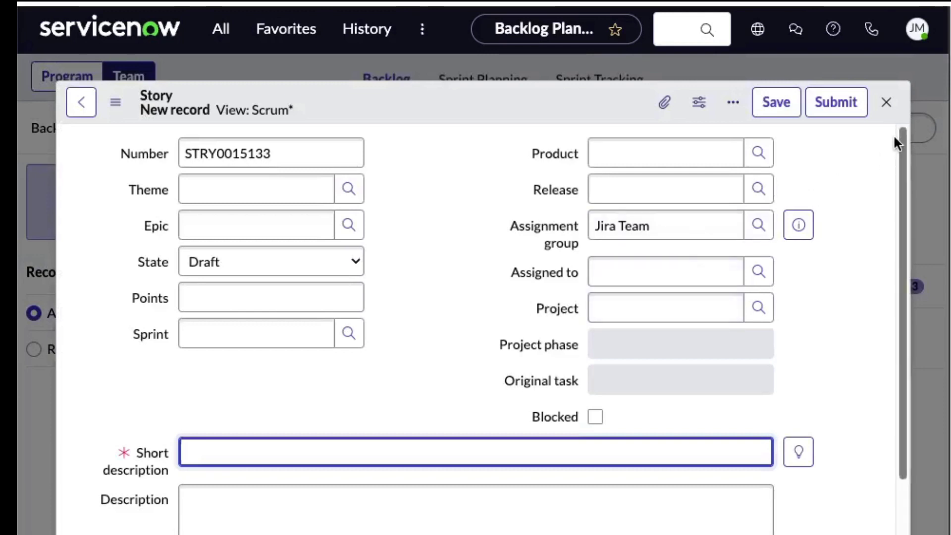
click(887, 104)
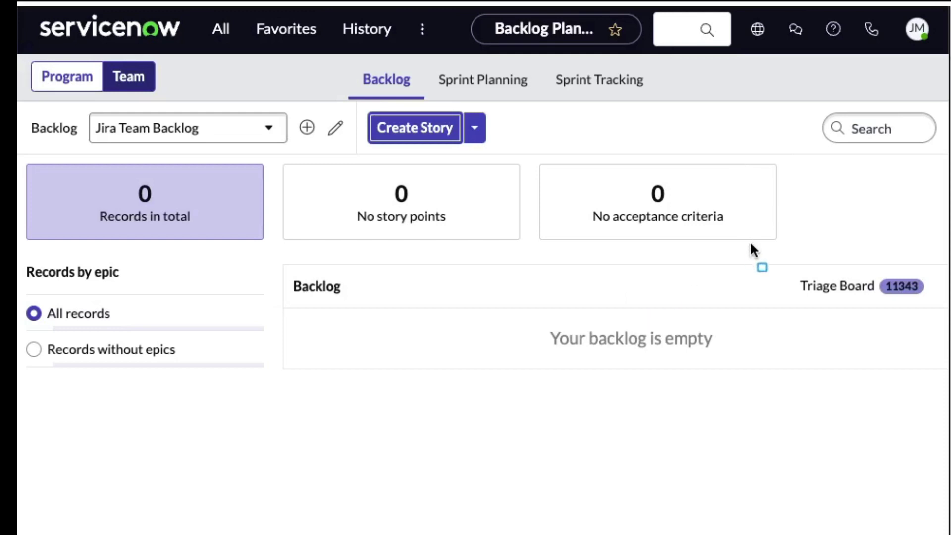
drag(750, 241, 931, 320)
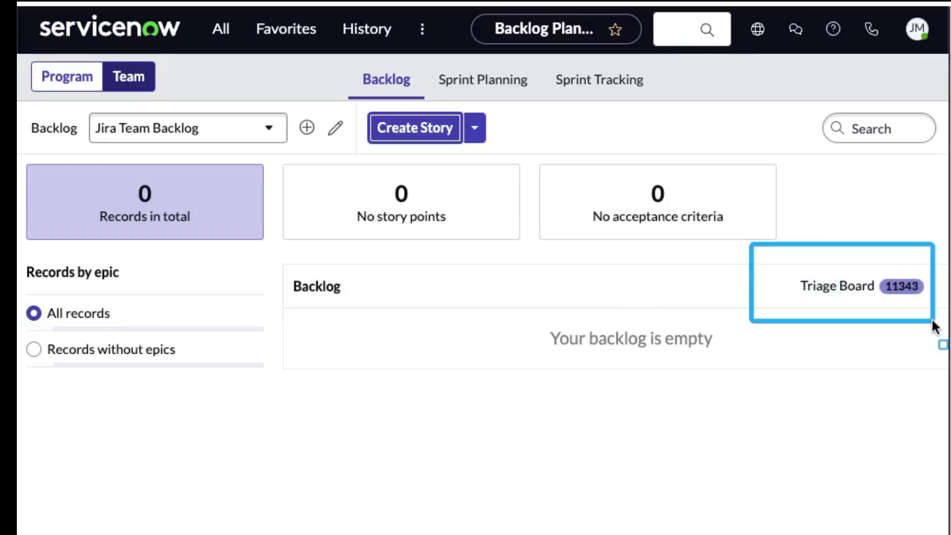
key(Escape)
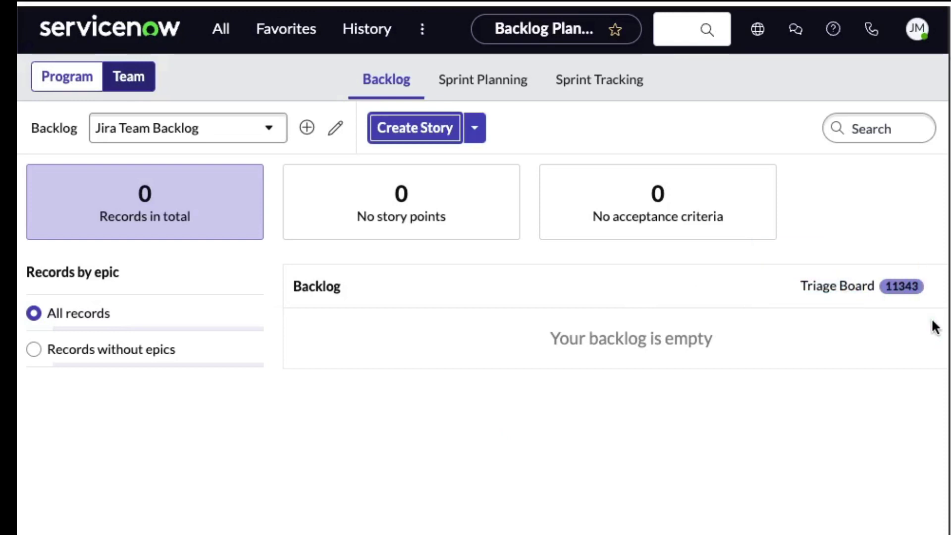
From the triage board's Incidents list, add INC0400008 and INC0028896 to the backlog.
click(840, 290)
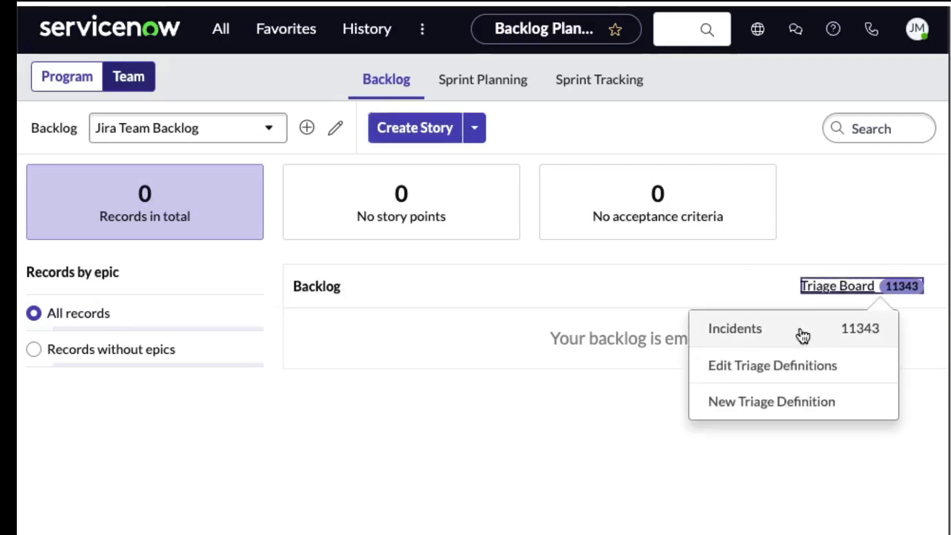
click(802, 334)
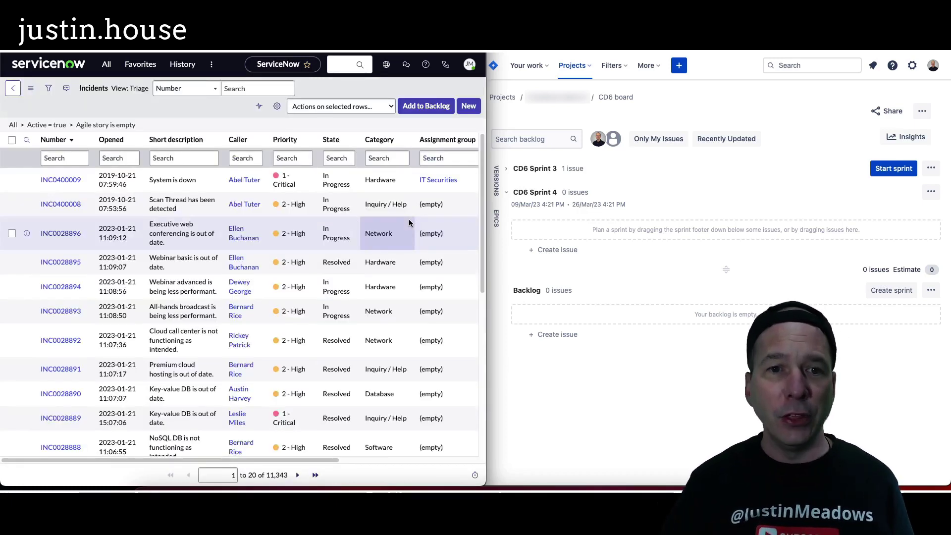
click(11, 204)
click(12, 233)
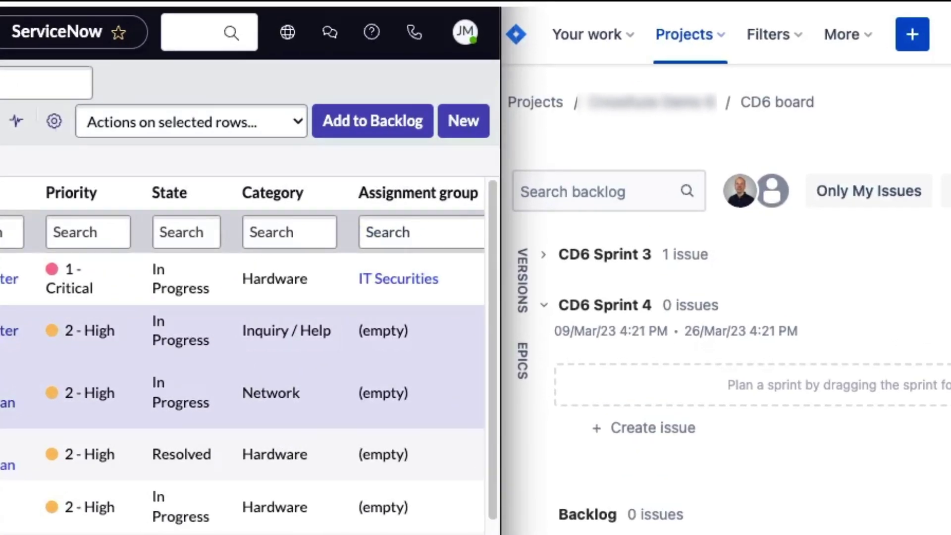
drag(271, 83, 458, 146)
click(370, 124)
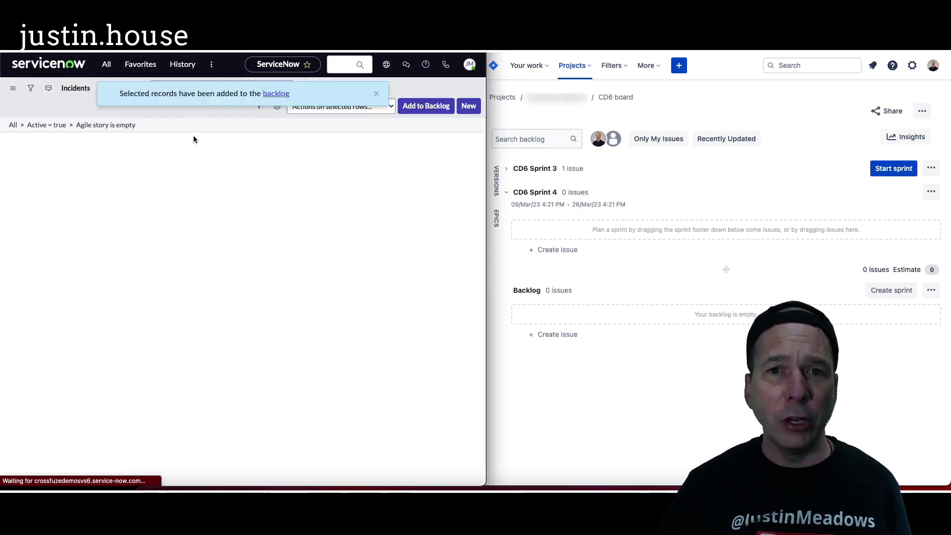
Back on Backlog Planning, open INC0400008 and view its linked story 'Scan Thread has been detected'.
click(13, 89)
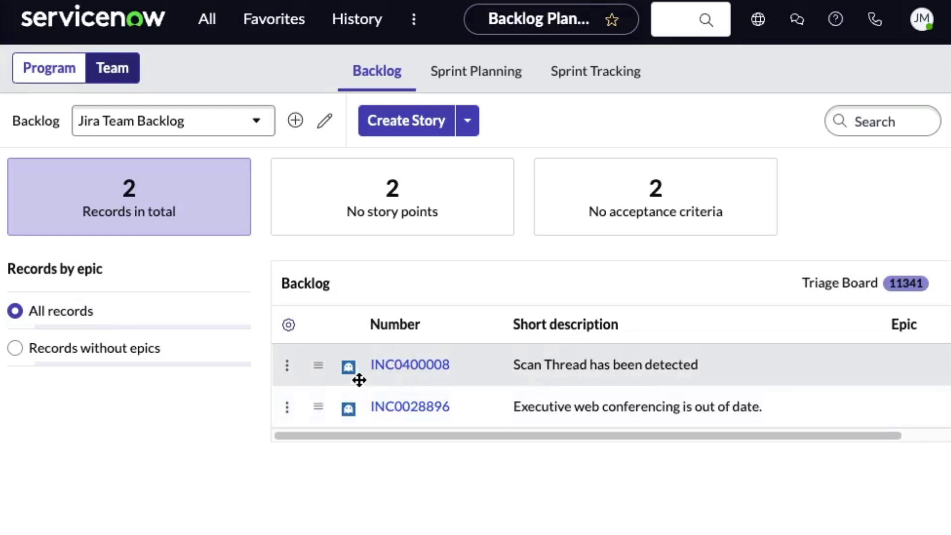
click(410, 366)
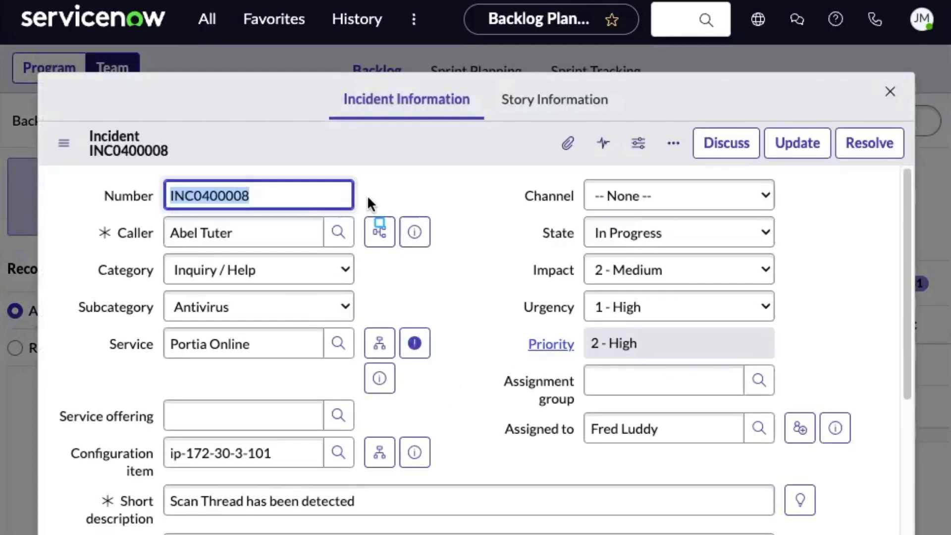
mouse_move(299, 79)
mouse_down()
mouse_move(634, 109)
mouse_move(637, 121)
mouse_up()
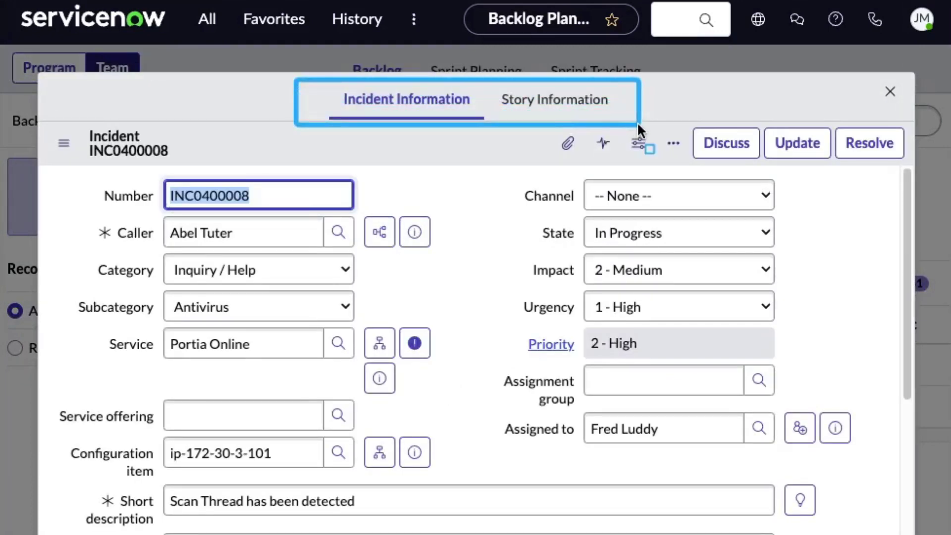
click(539, 102)
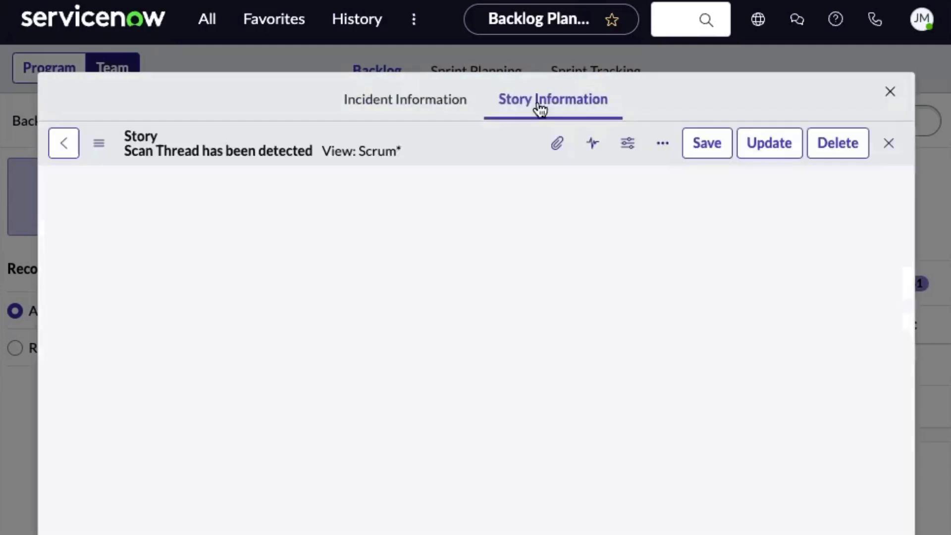
click(429, 100)
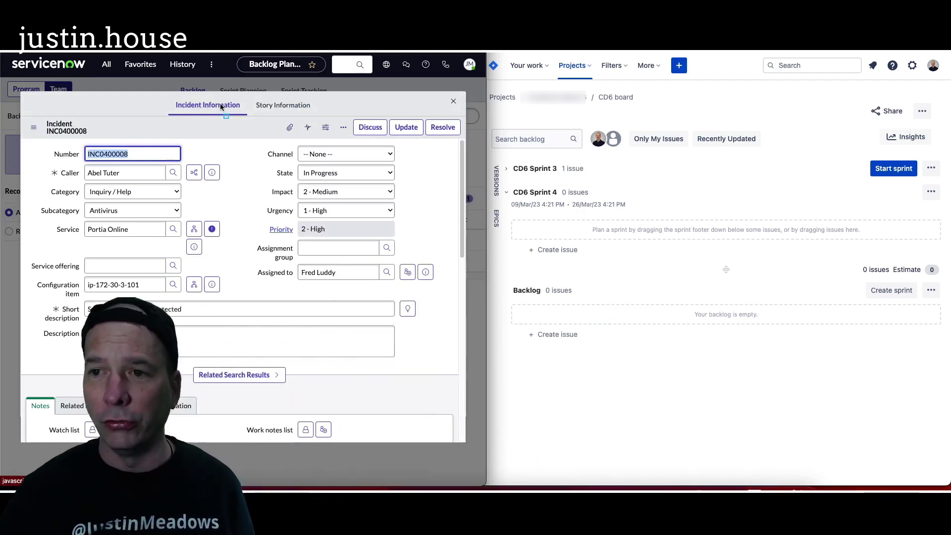
Filter the Jira backlog to Recently Updated issues and close the ServiceNow incident record.
click(721, 141)
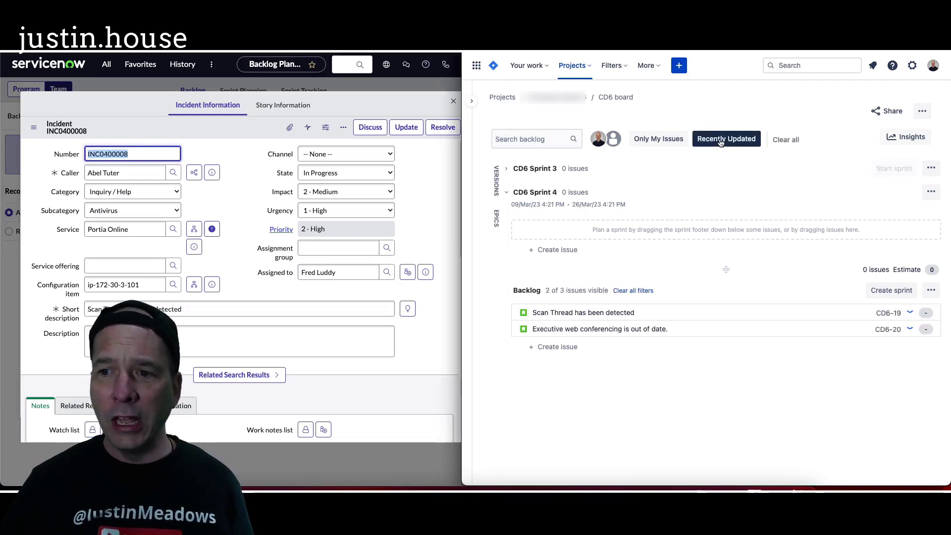
click(456, 109)
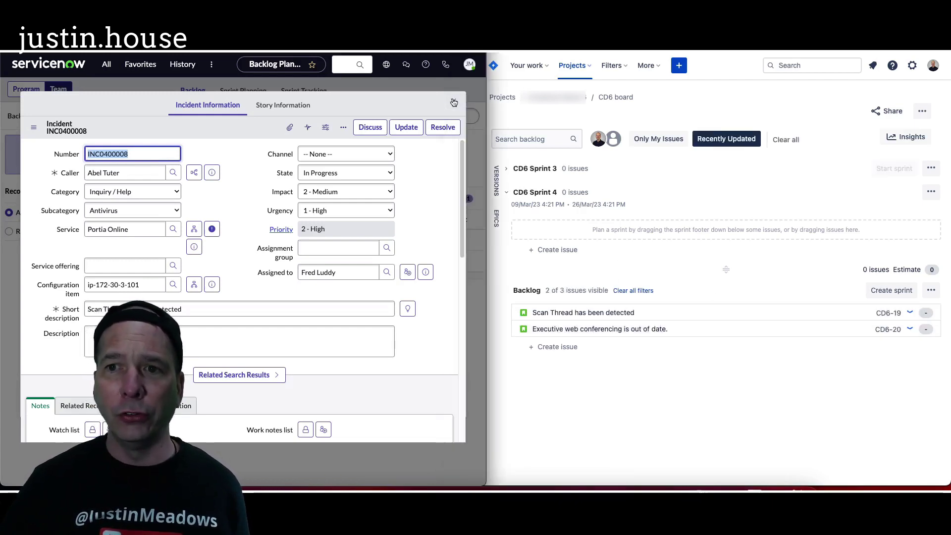
click(453, 101)
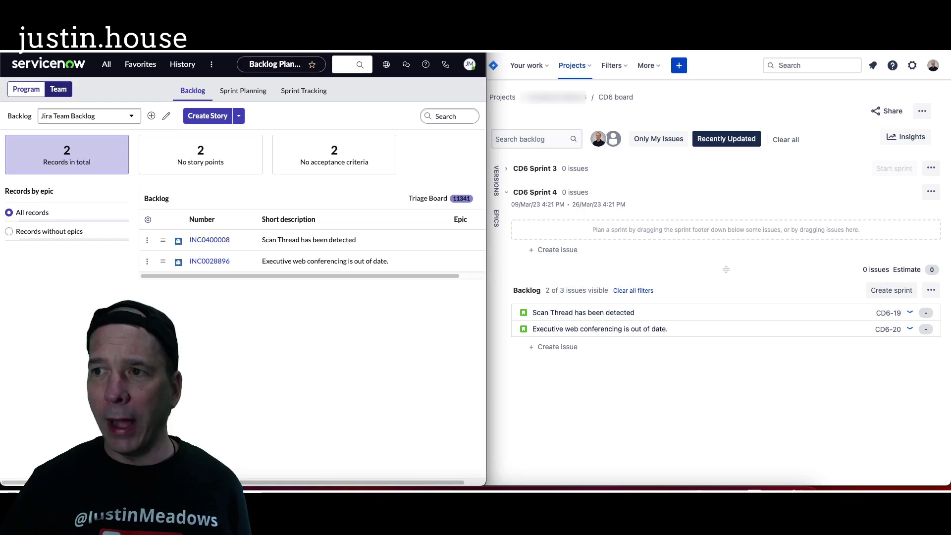
click(694, 60)
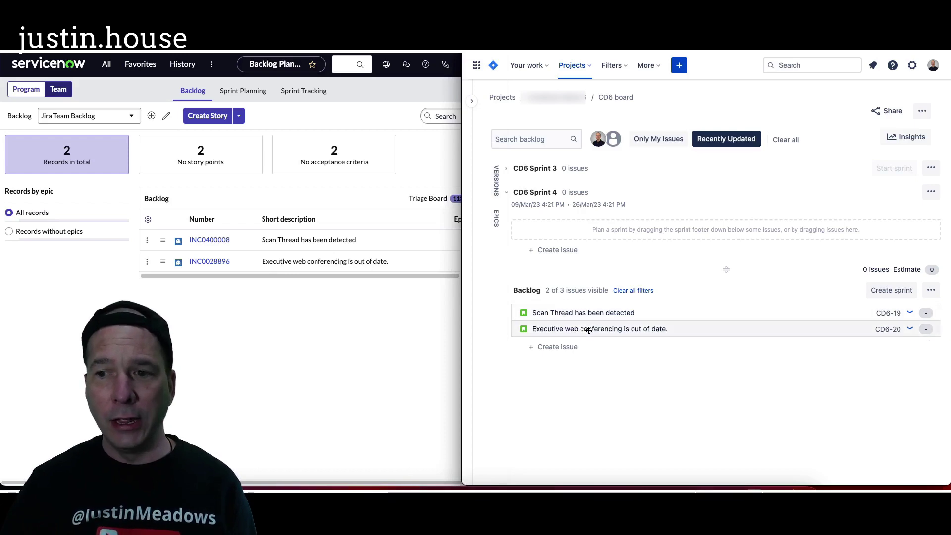
Give CD6-19 the description 'I see what the issue is; adding to Sprint #1525'.
click(584, 313)
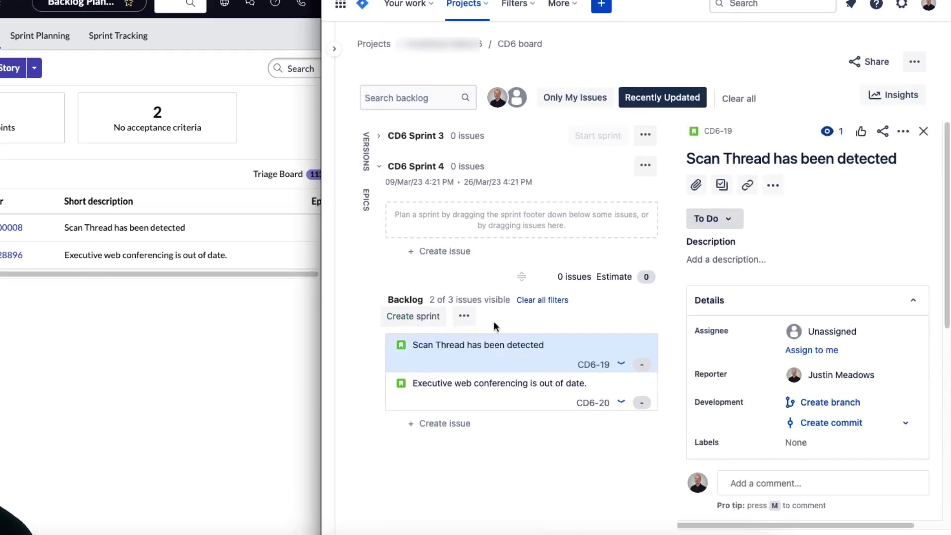
click(792, 265)
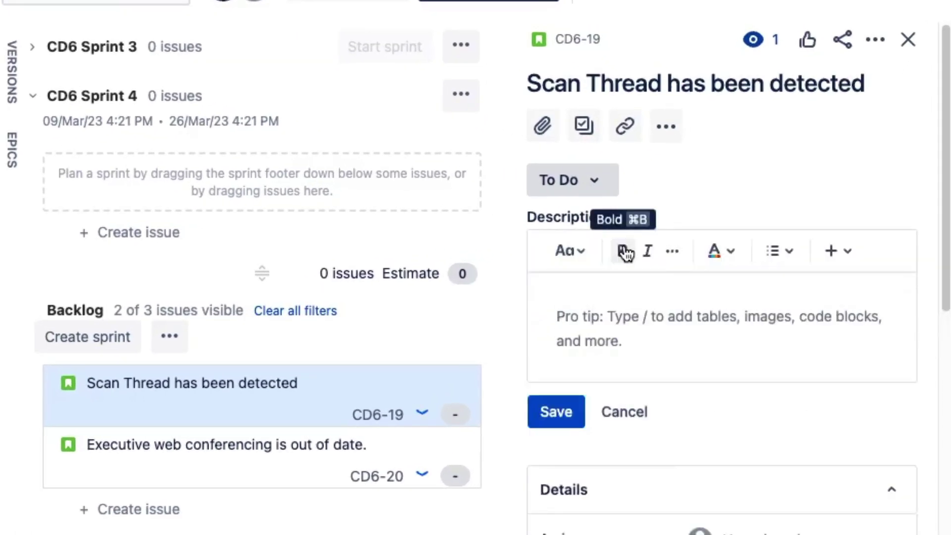
click(624, 251)
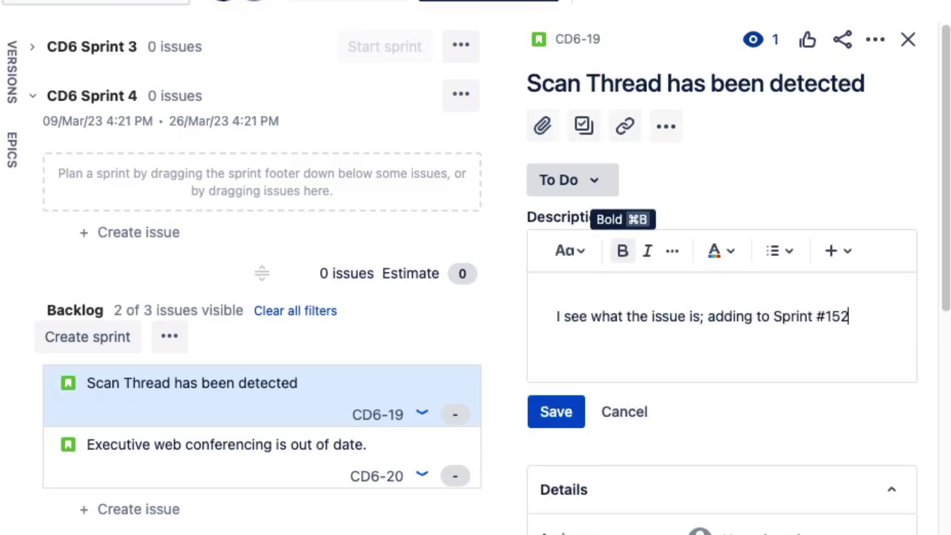
click(554, 412)
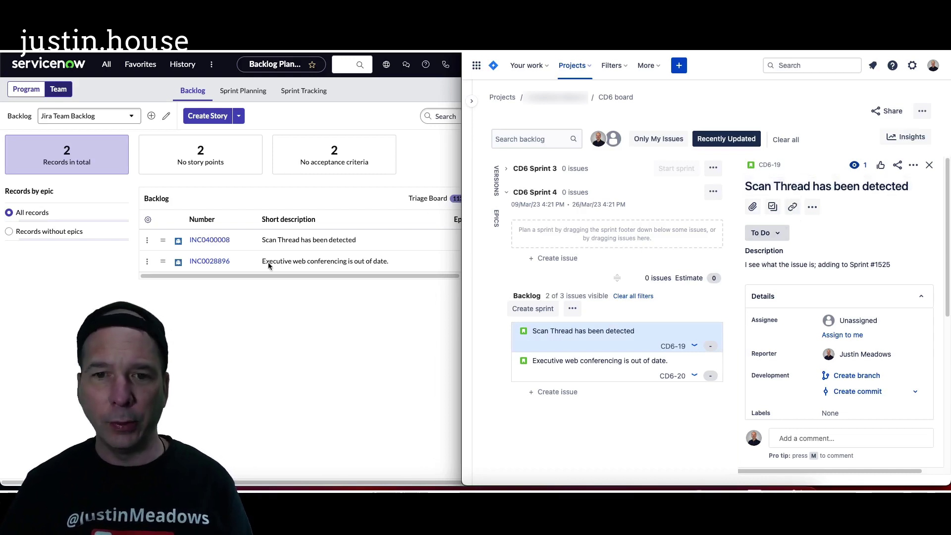
Confirm INC0400008's Story Information shows the Sprint #1525 description, then close the record.
click(214, 243)
click(214, 243)
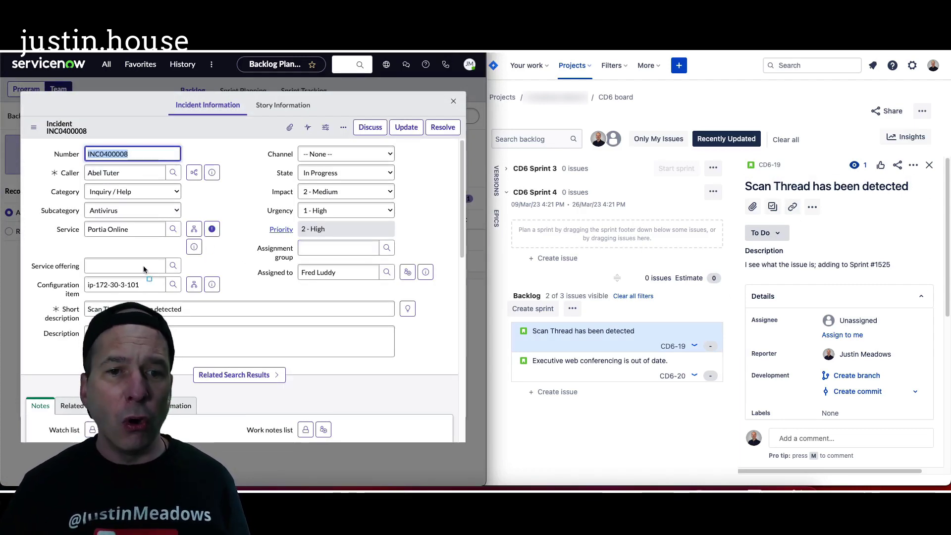
drag(36, 299, 217, 362)
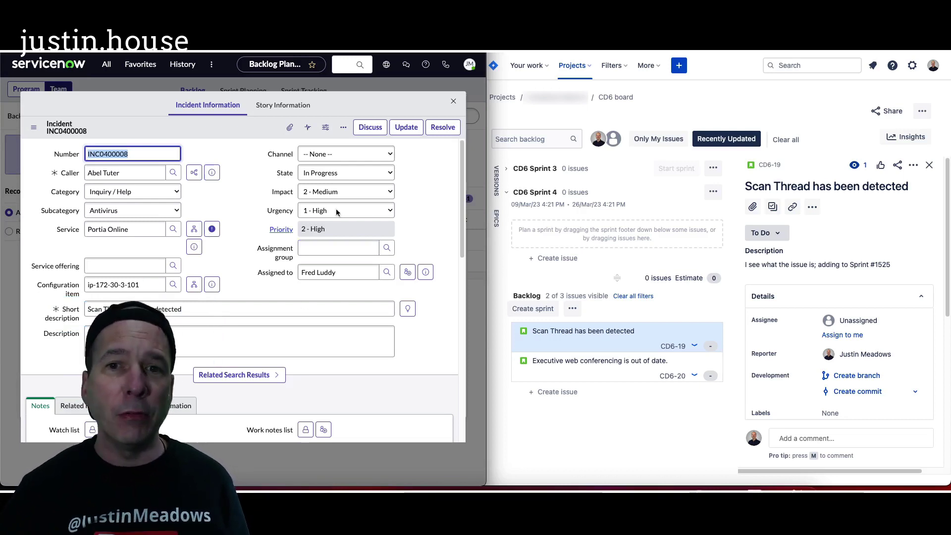
click(281, 105)
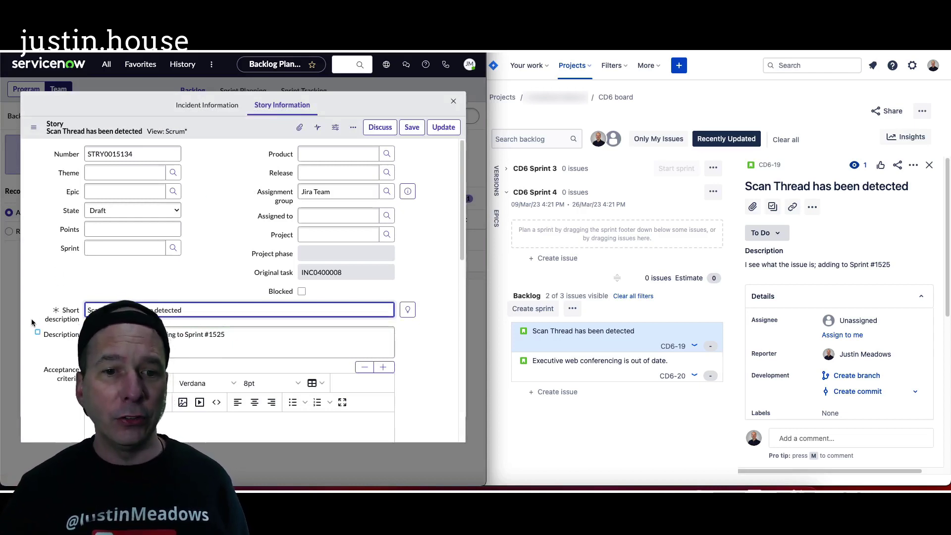
drag(31, 323, 250, 366)
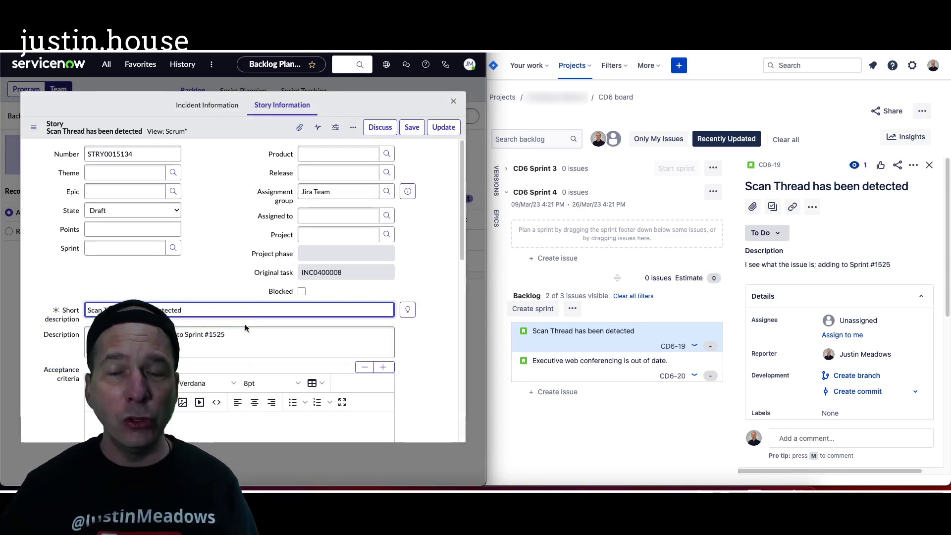
click(454, 102)
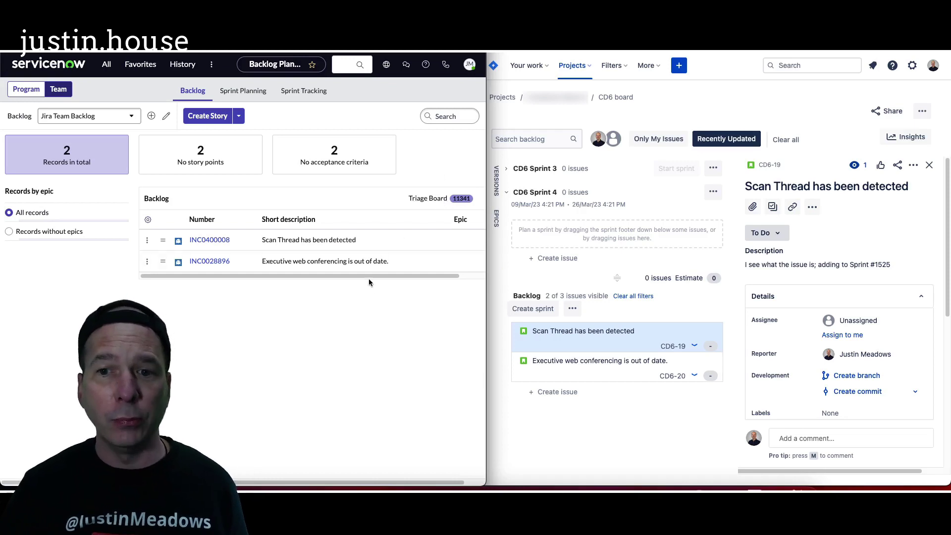
Choose New Triage Definition from the Triage Board dropdown.
drag(368, 275, 409, 276)
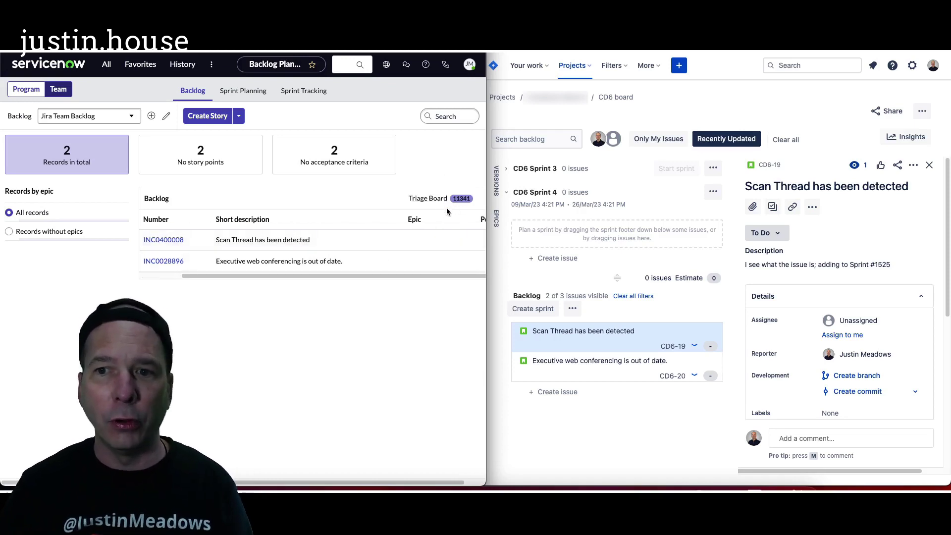
click(431, 198)
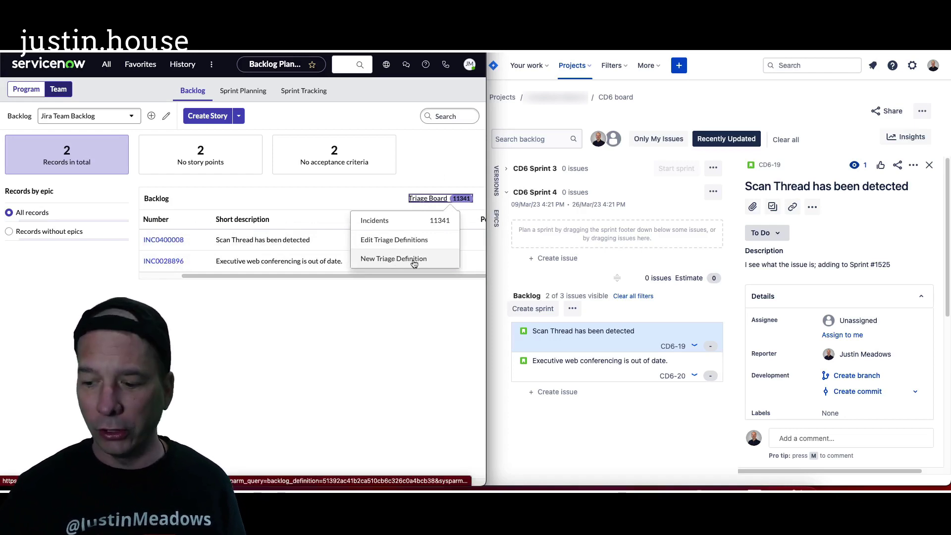
click(395, 260)
drag(328, 241, 450, 280)
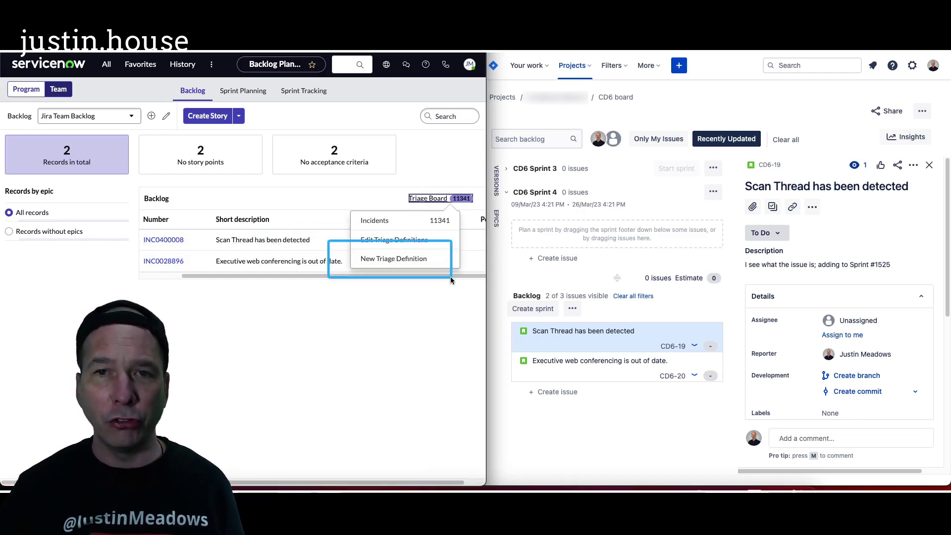
click(419, 260)
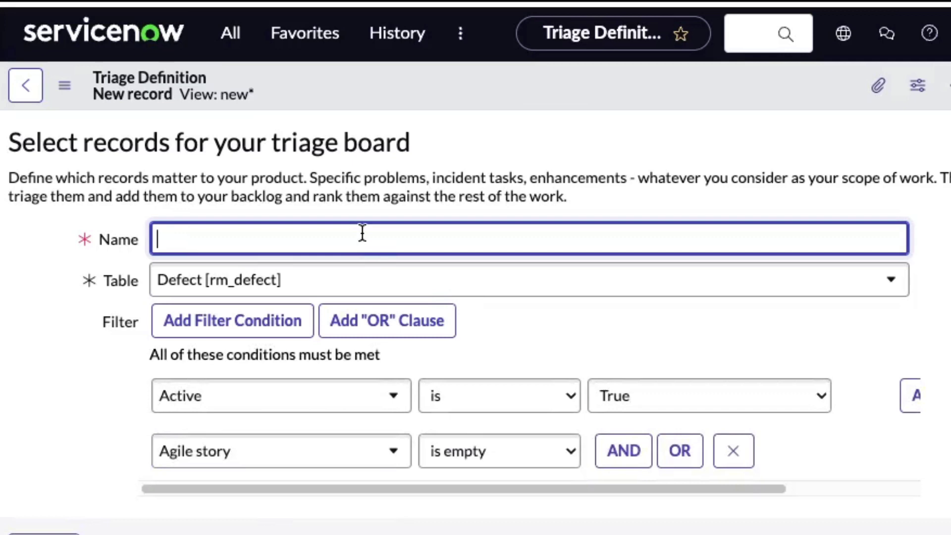
Name the triage definition 'Customer Service Cases', set its table to Case [sn_customerservice_case], and submit.
text(Cases (Custom)
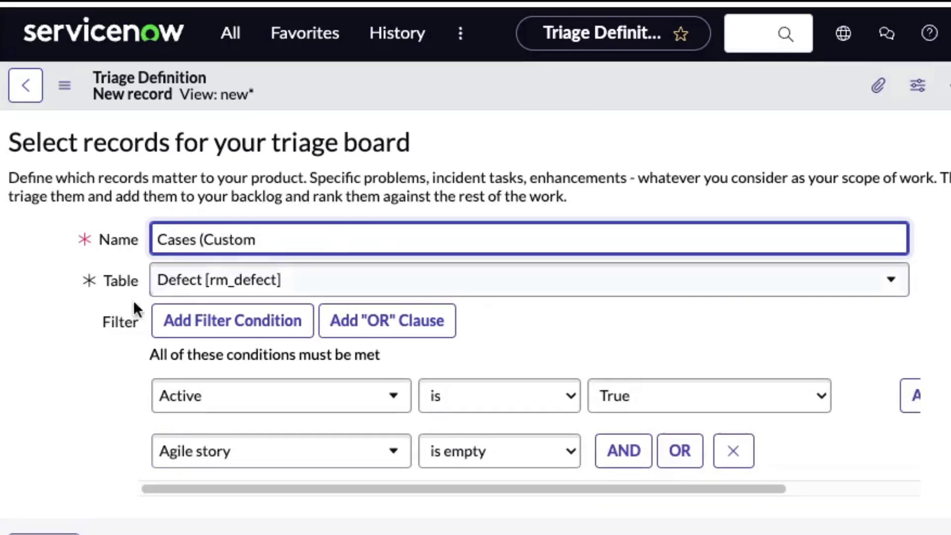
drag(297, 240, 148, 245)
text(Cu)
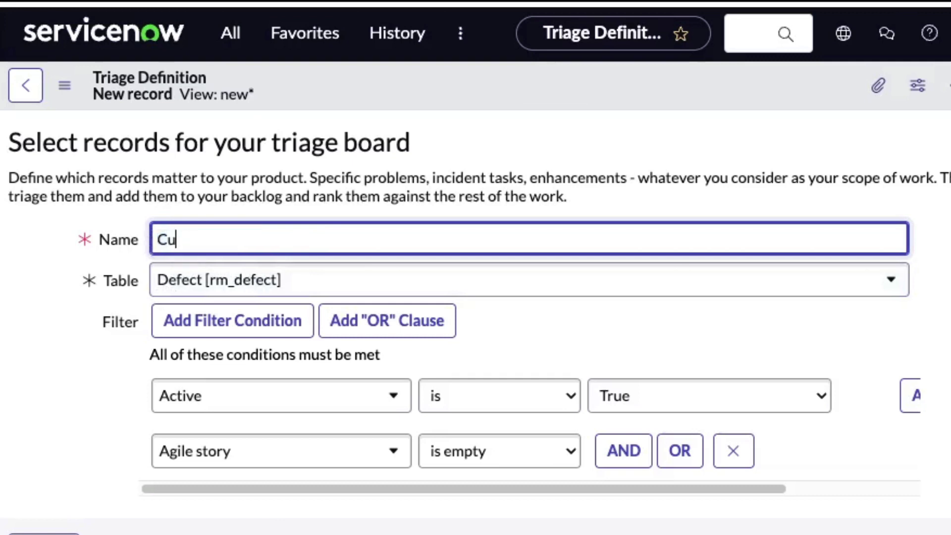
text(stomer Service Cases)
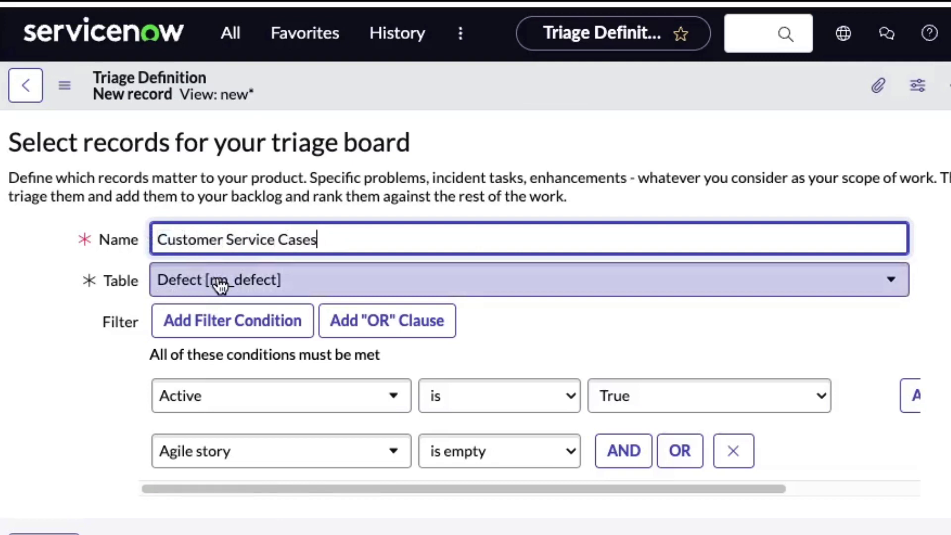
click(218, 285)
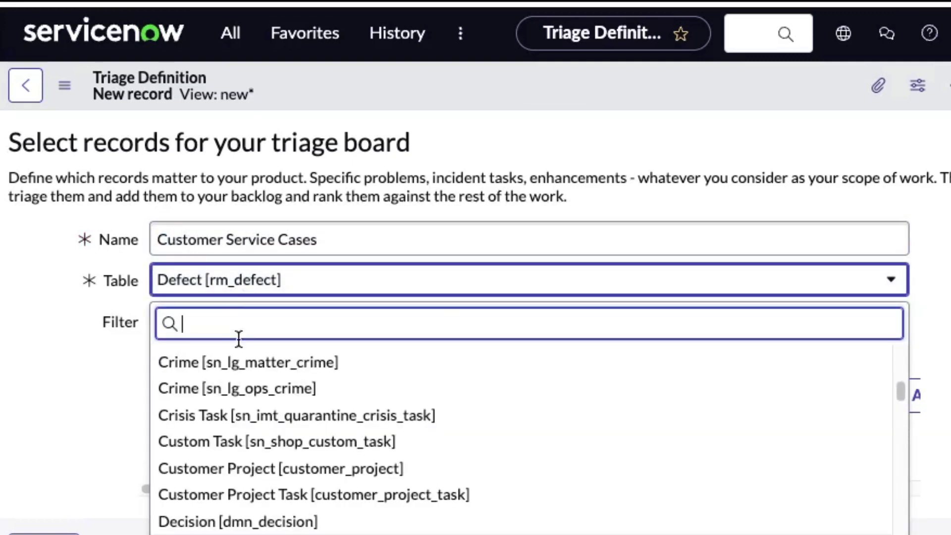
text(case)
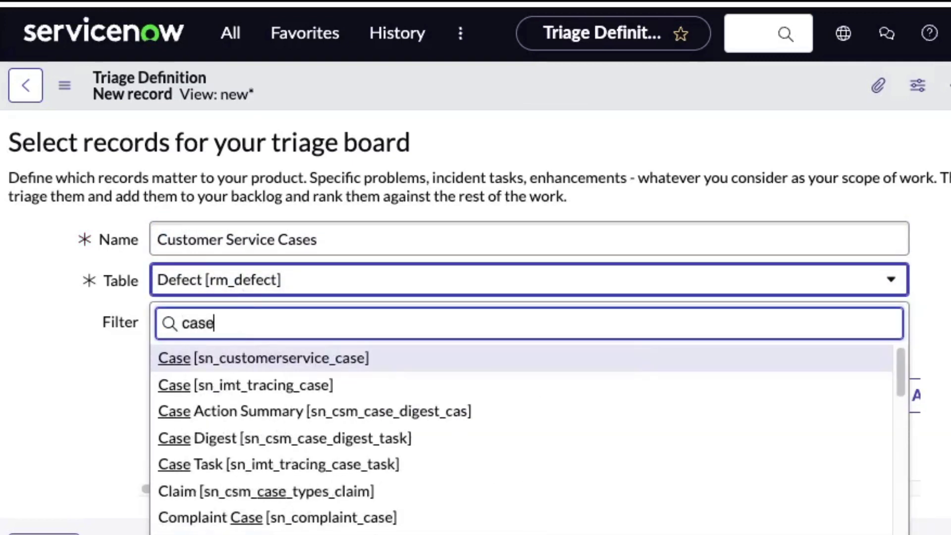
click(272, 360)
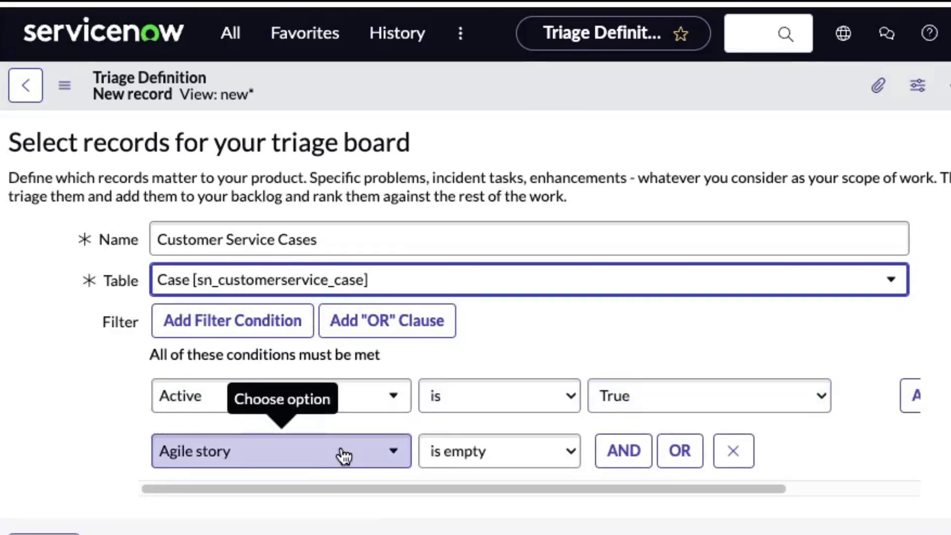
click(44, 534)
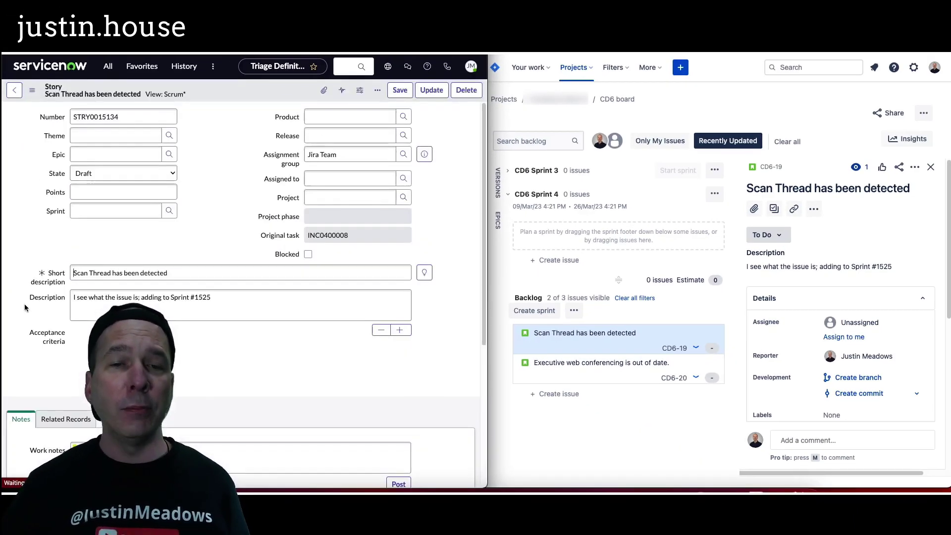
Go to the Agile Board and switch the triage board to Customer Service Cases.
click(108, 67)
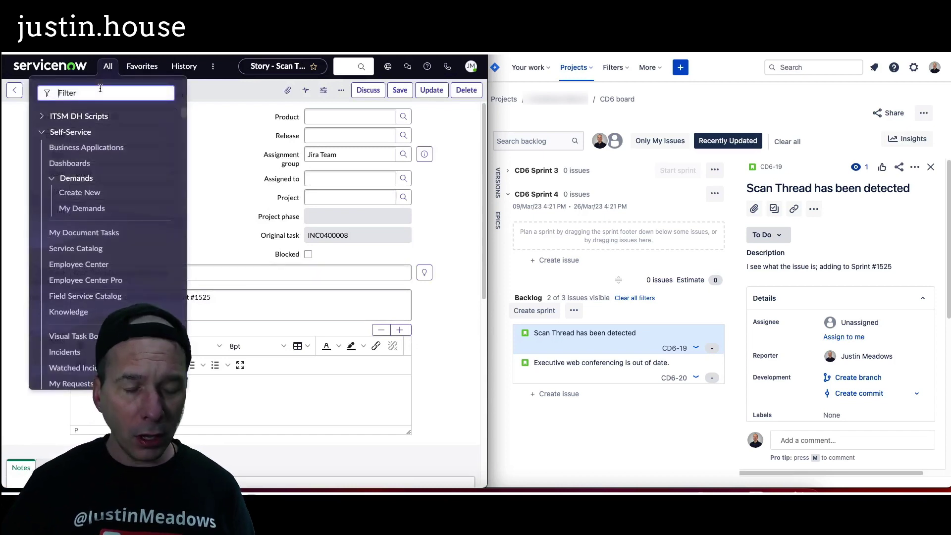
text(agile bo)
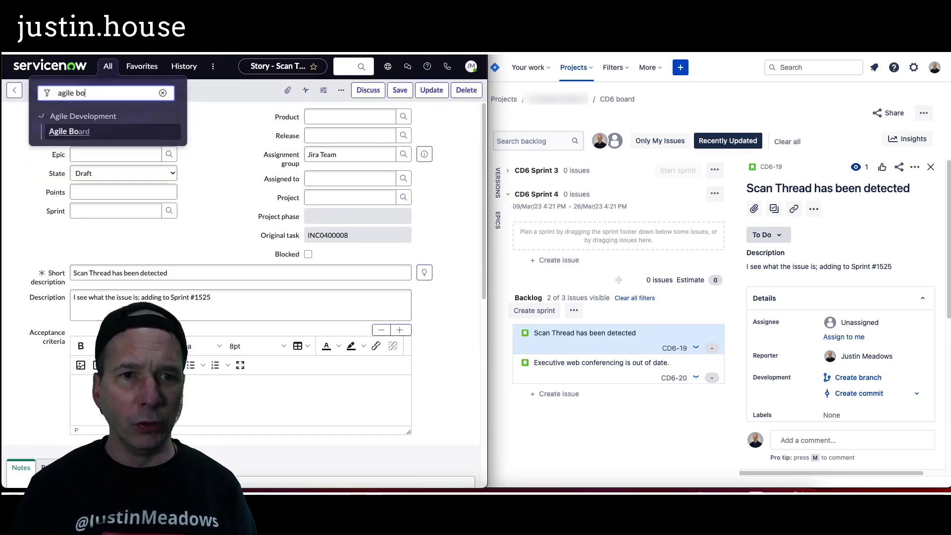
click(82, 133)
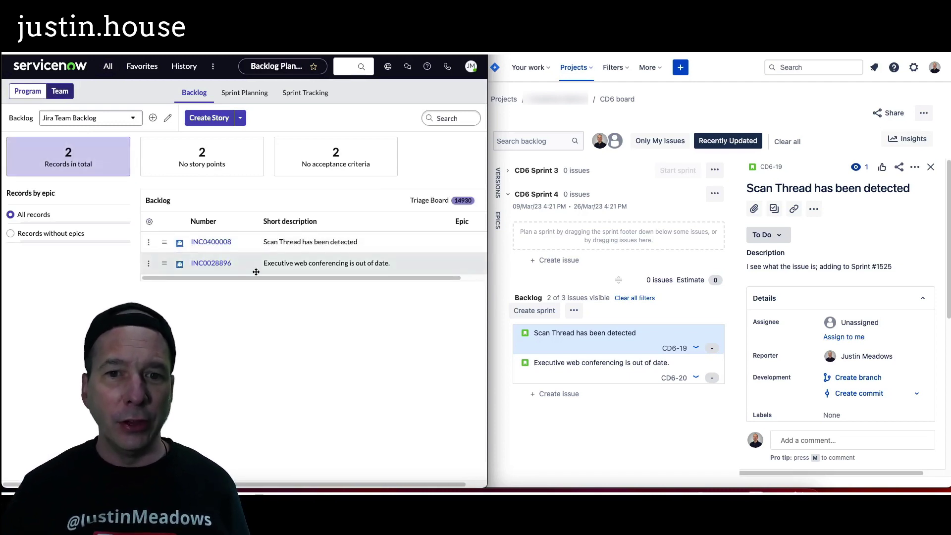
click(429, 200)
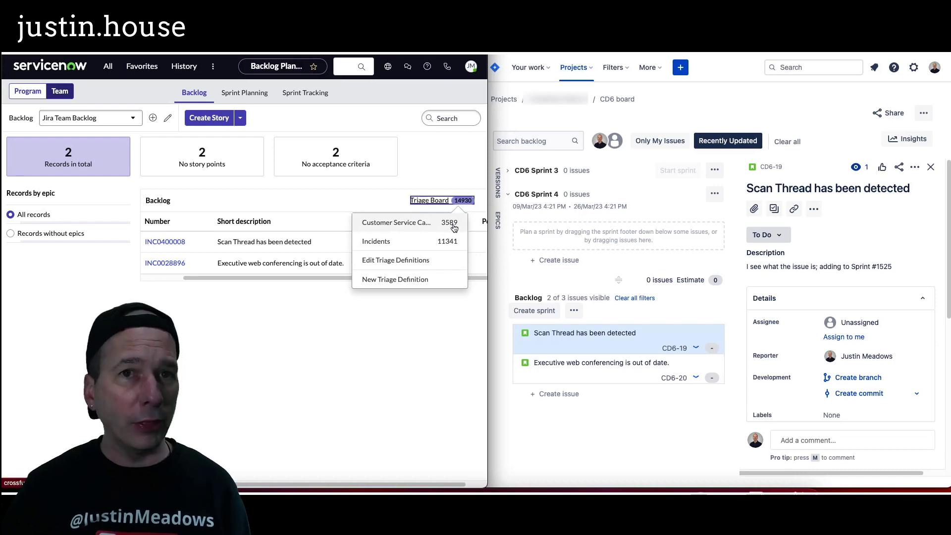
click(400, 226)
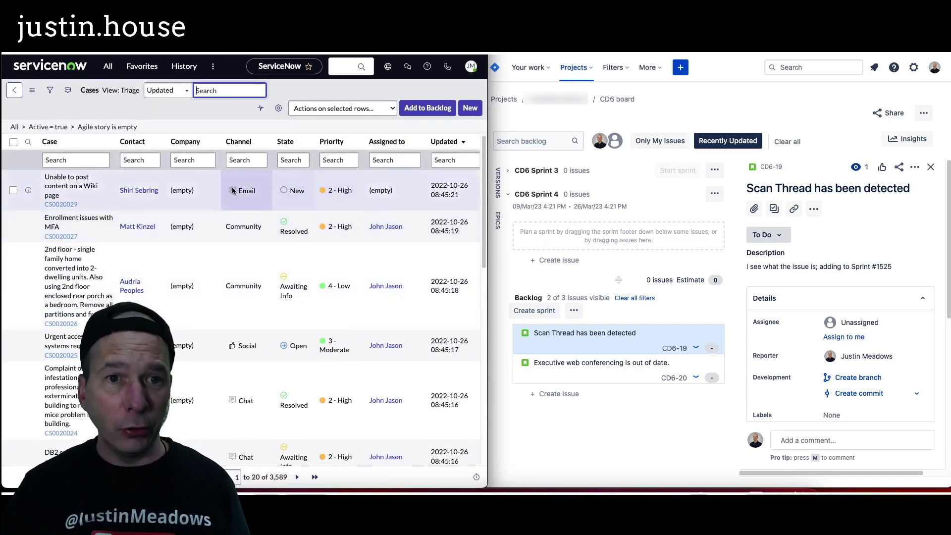
Add case CS0020027 'Enrollment issues with MFA' to the backlog and return to Backlog Planning.
scroll(63, 287, down, 10)
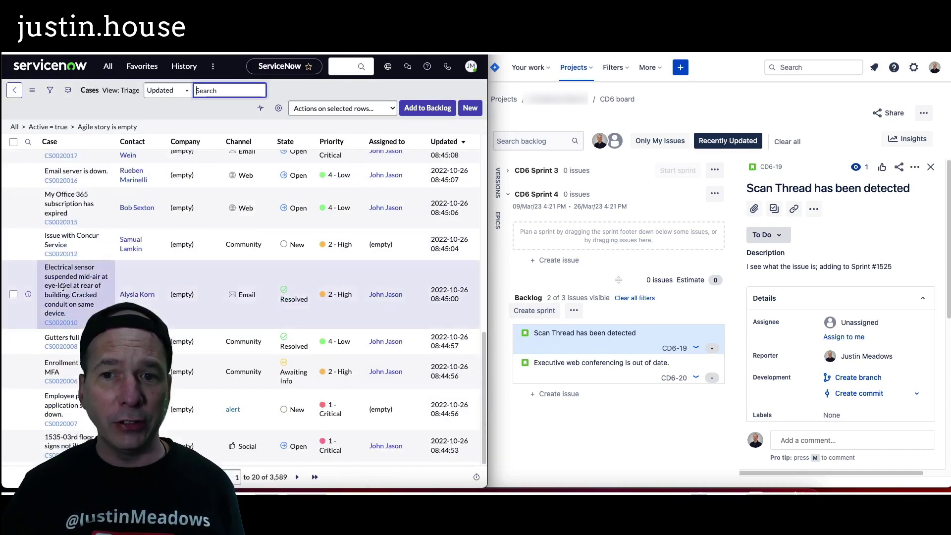
scroll(63, 287, up, 10)
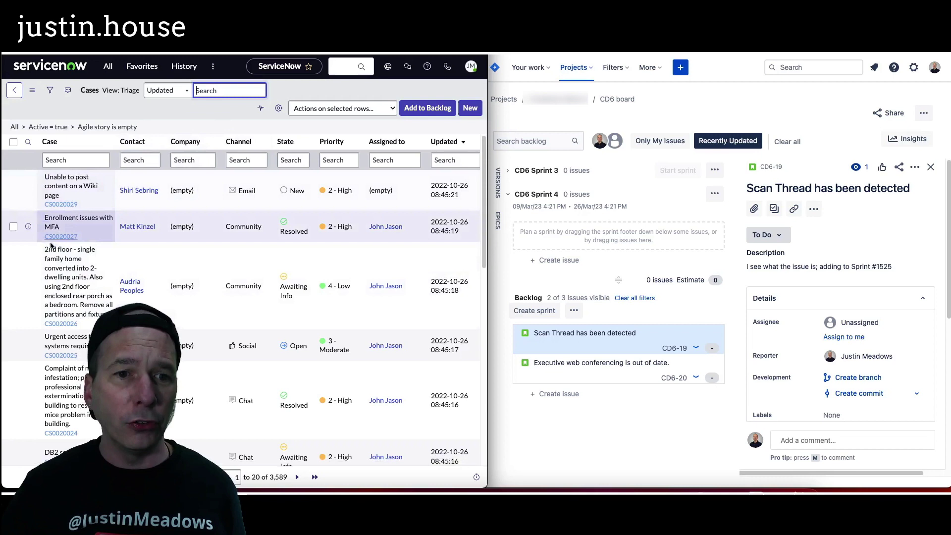
click(13, 227)
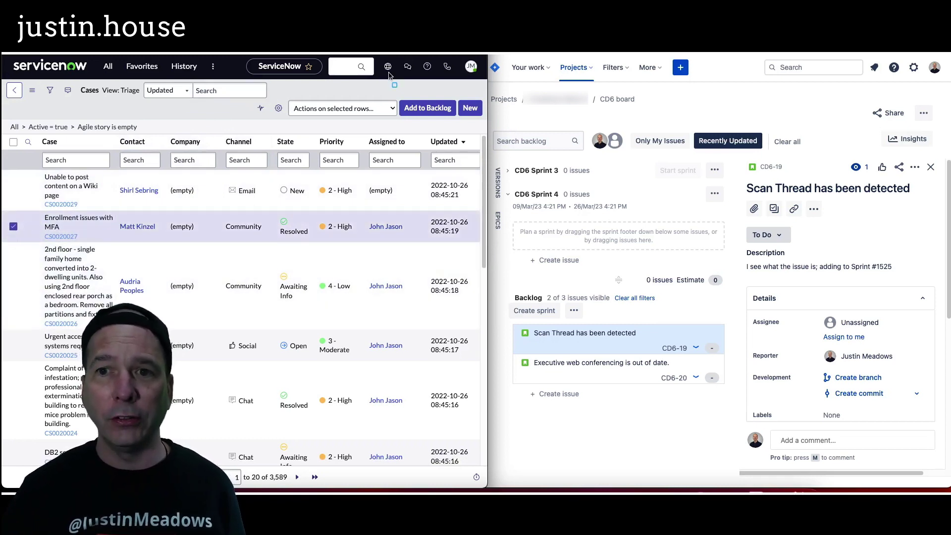
mouse_move(387, 87)
mouse_down()
mouse_move(417, 111)
mouse_move(469, 128)
mouse_up()
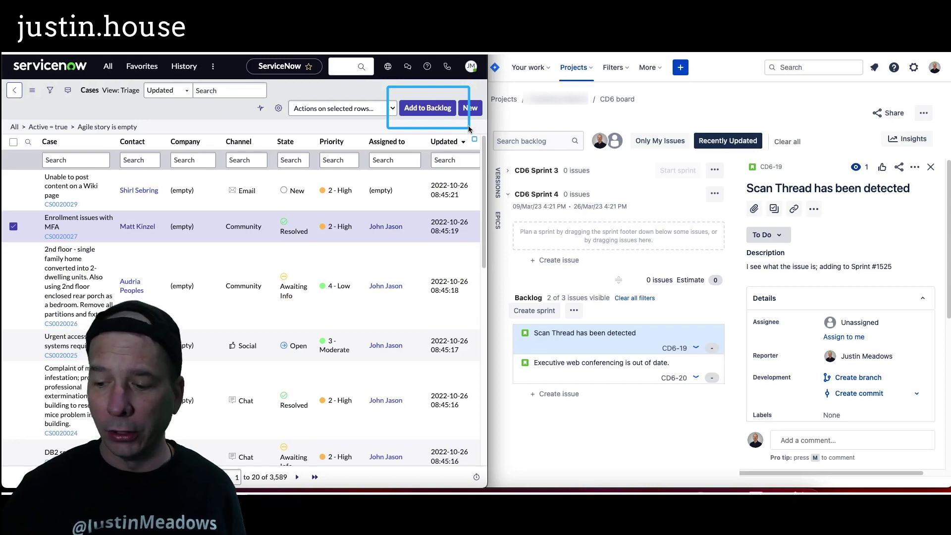
click(432, 108)
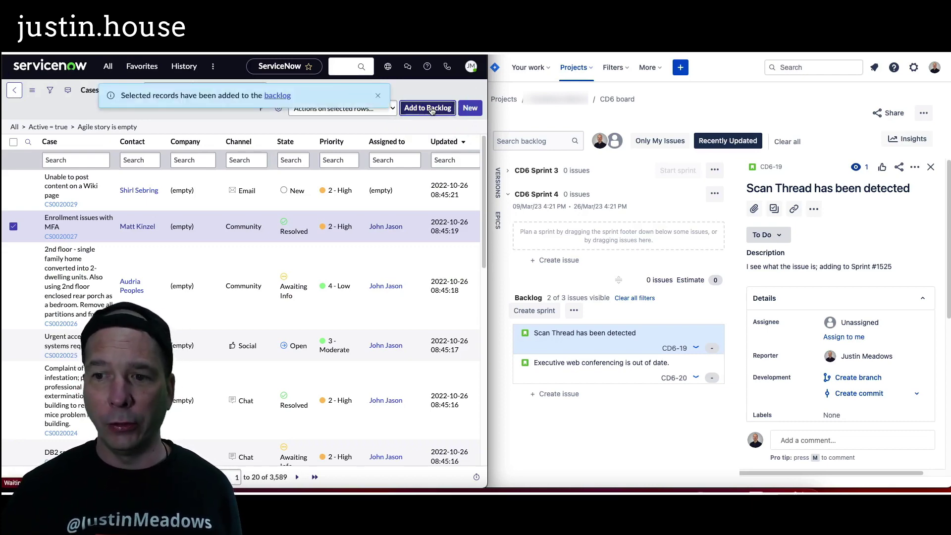
click(15, 91)
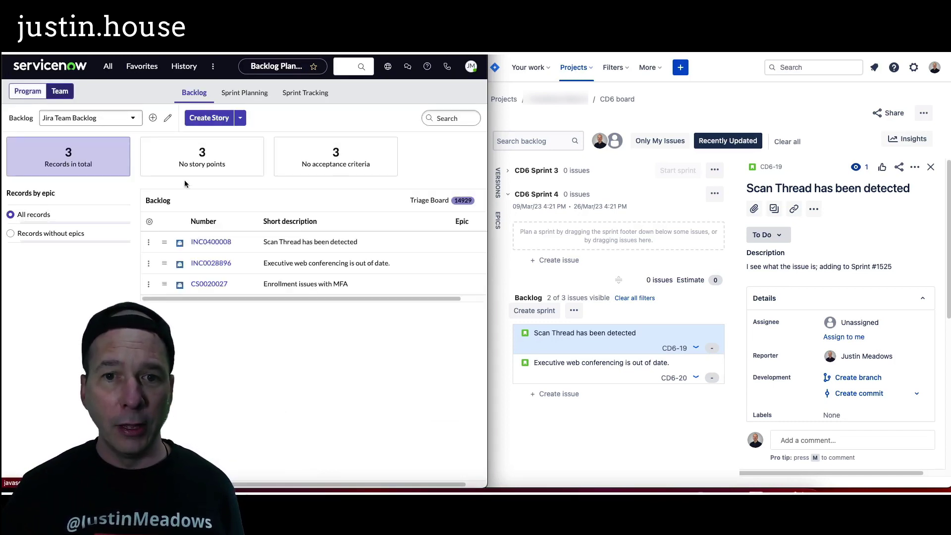
Open CS0020027 from the backlog and view its story STRY0015136 'Enrollment issues with MFA'.
click(210, 285)
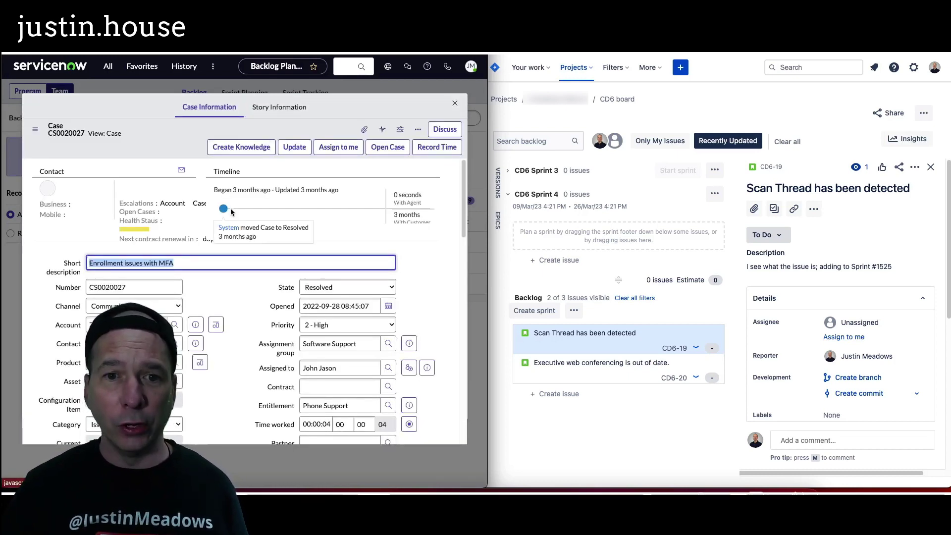
scroll(234, 232, down, 5)
click(266, 110)
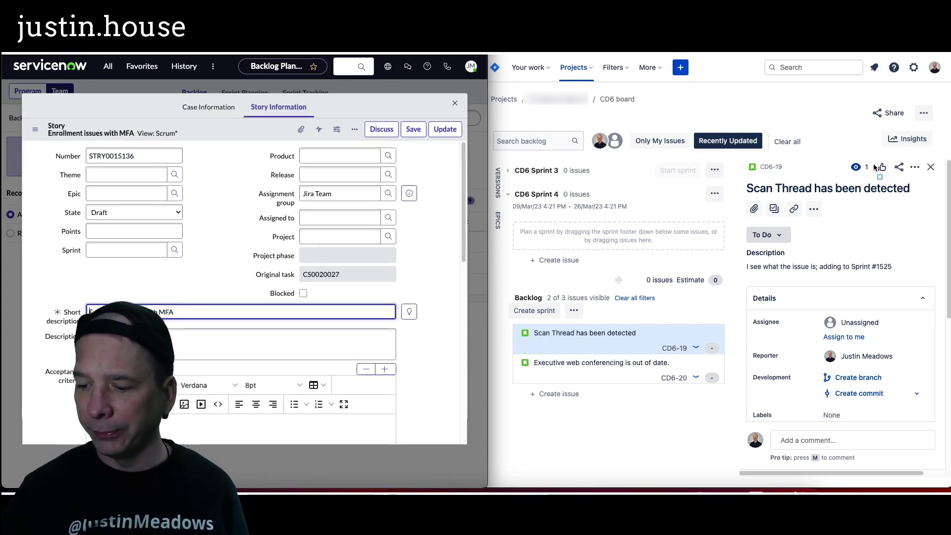
Close CD6-19, clear the filters, and save CD6-21's description 'GOt it - working this issue right now!'.
click(931, 168)
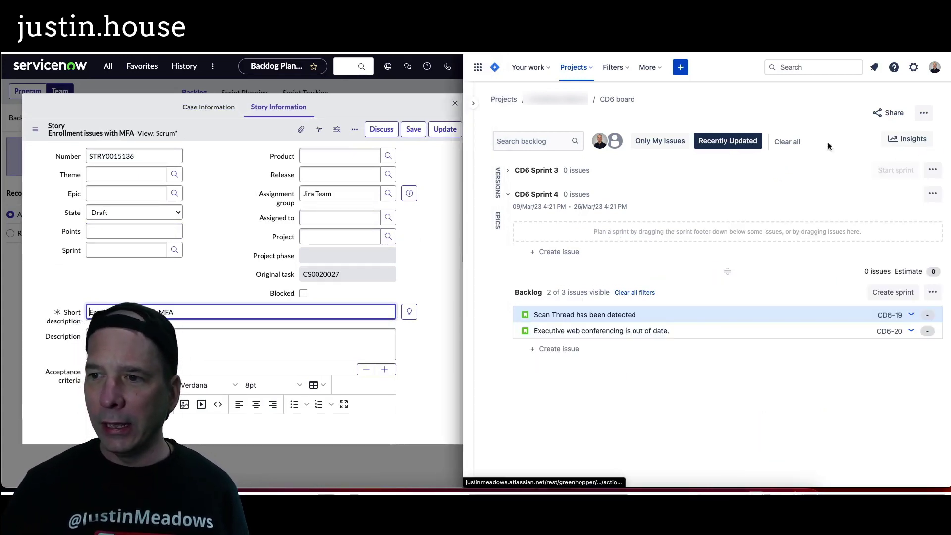
click(786, 142)
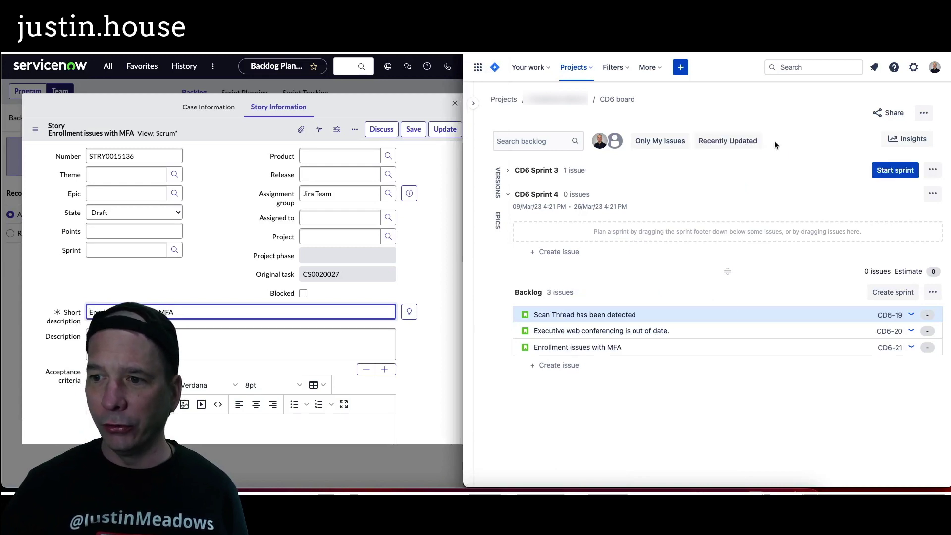
click(584, 349)
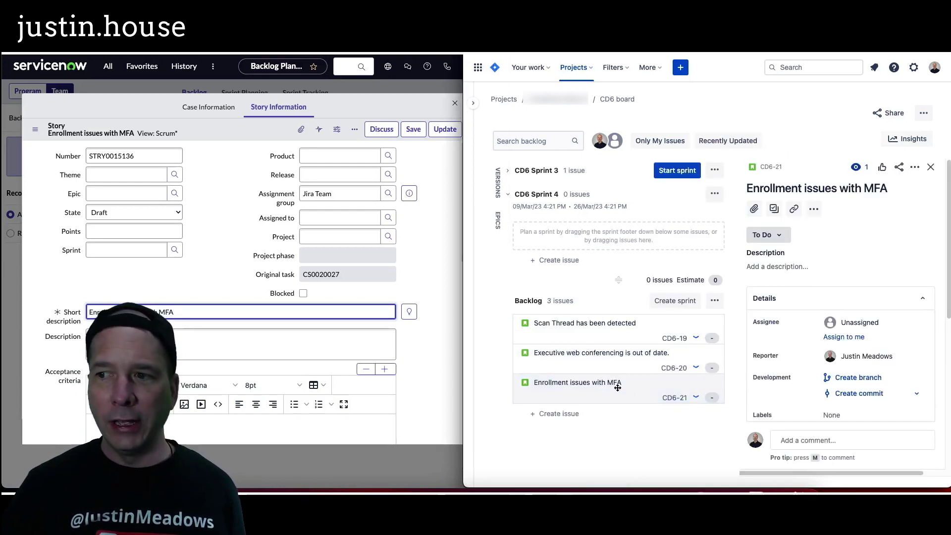
click(770, 277)
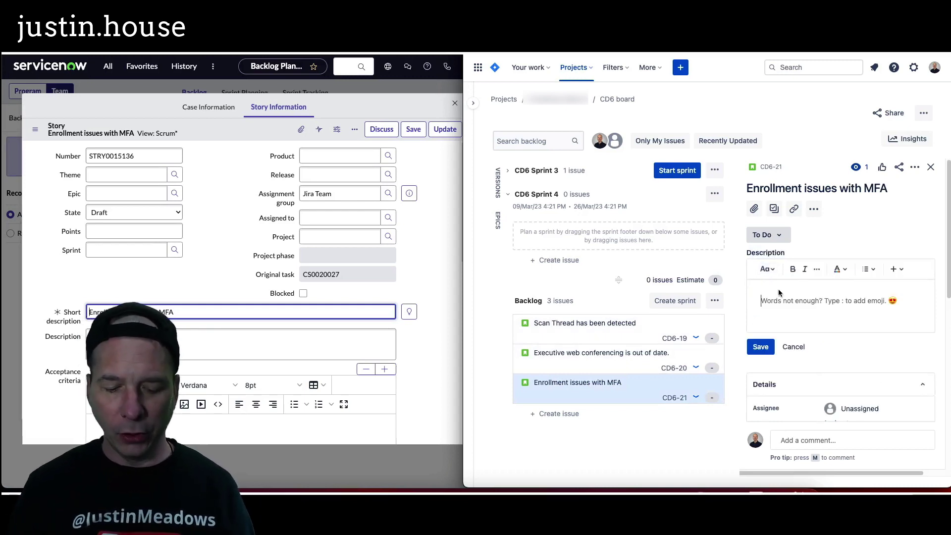
text(GOt it - wo)
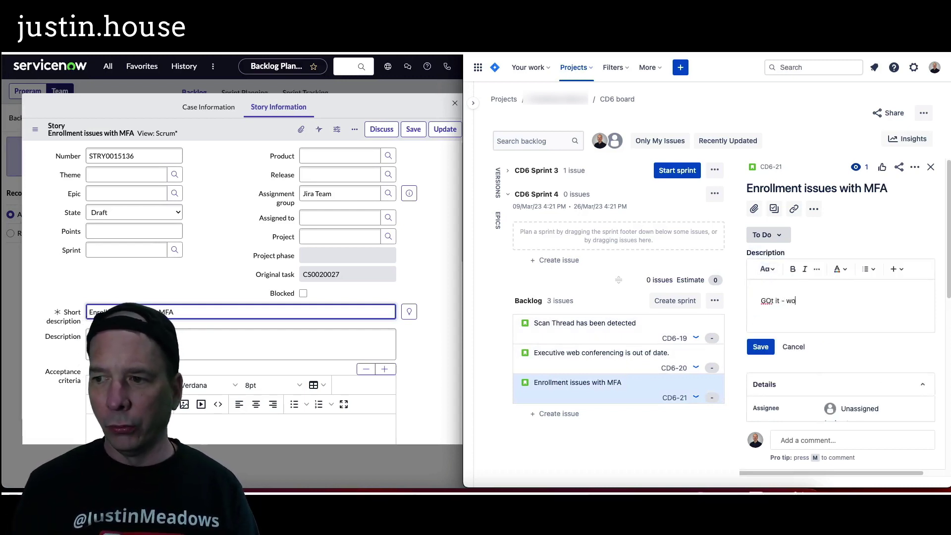
text(rking this issue )
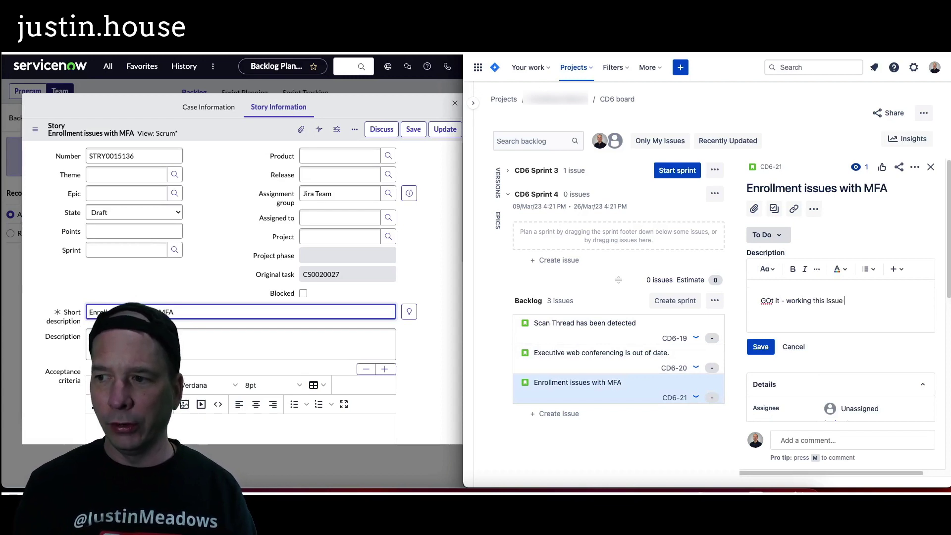
text(right now!)
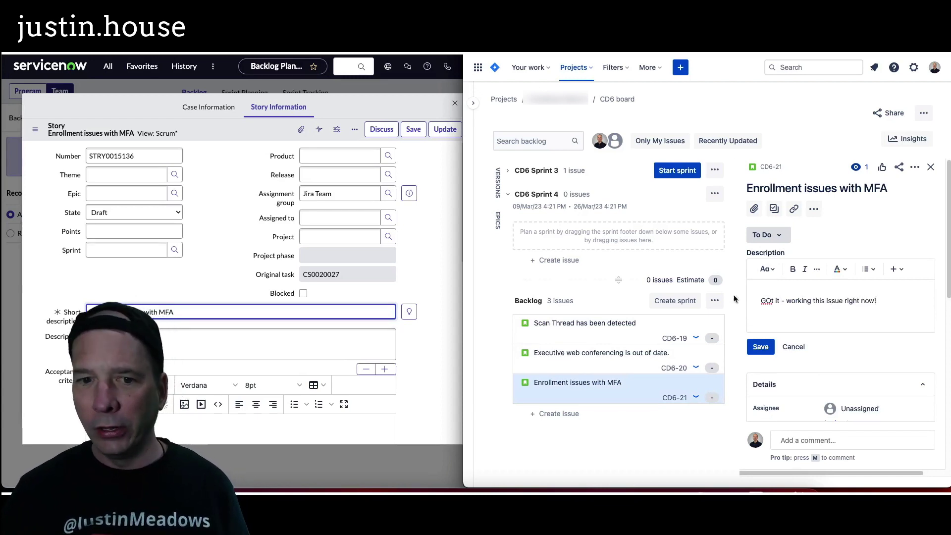
click(750, 346)
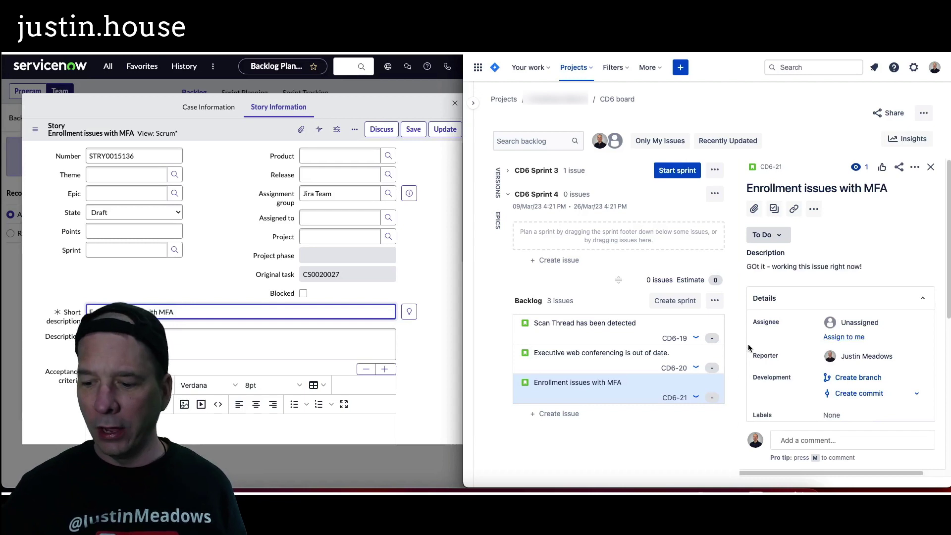